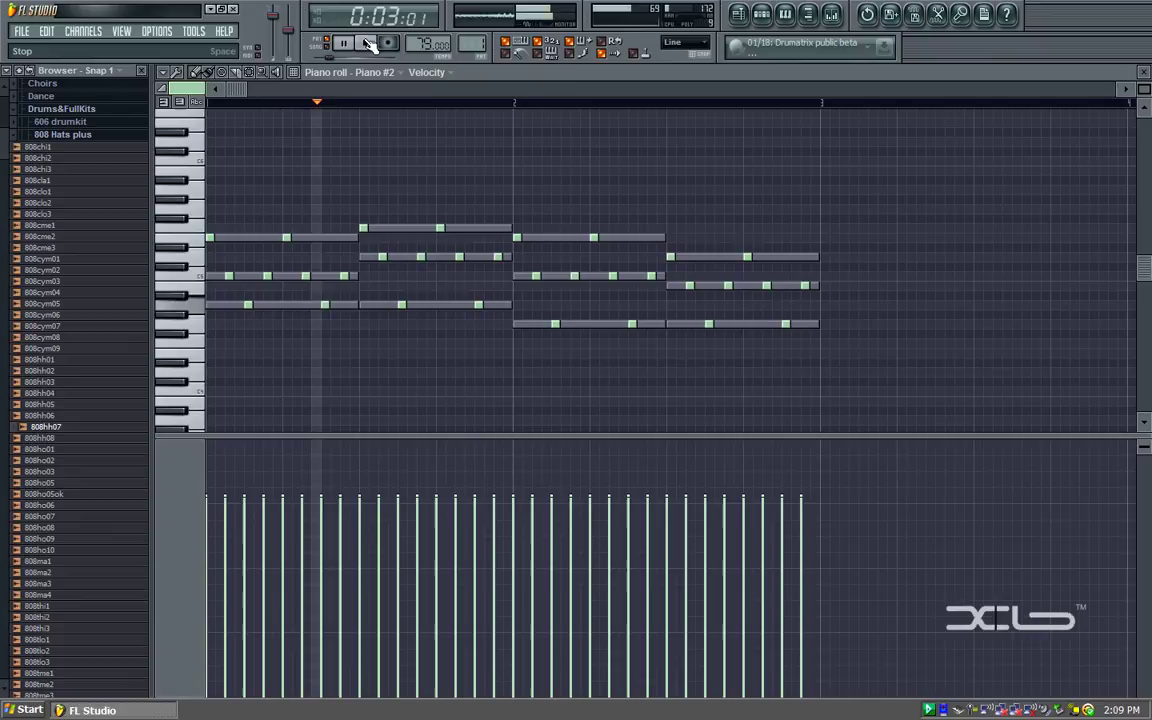
# Step: Play the Piano #2 chord progression once to preview it, then stop playback
pyautogui.click(365, 43)
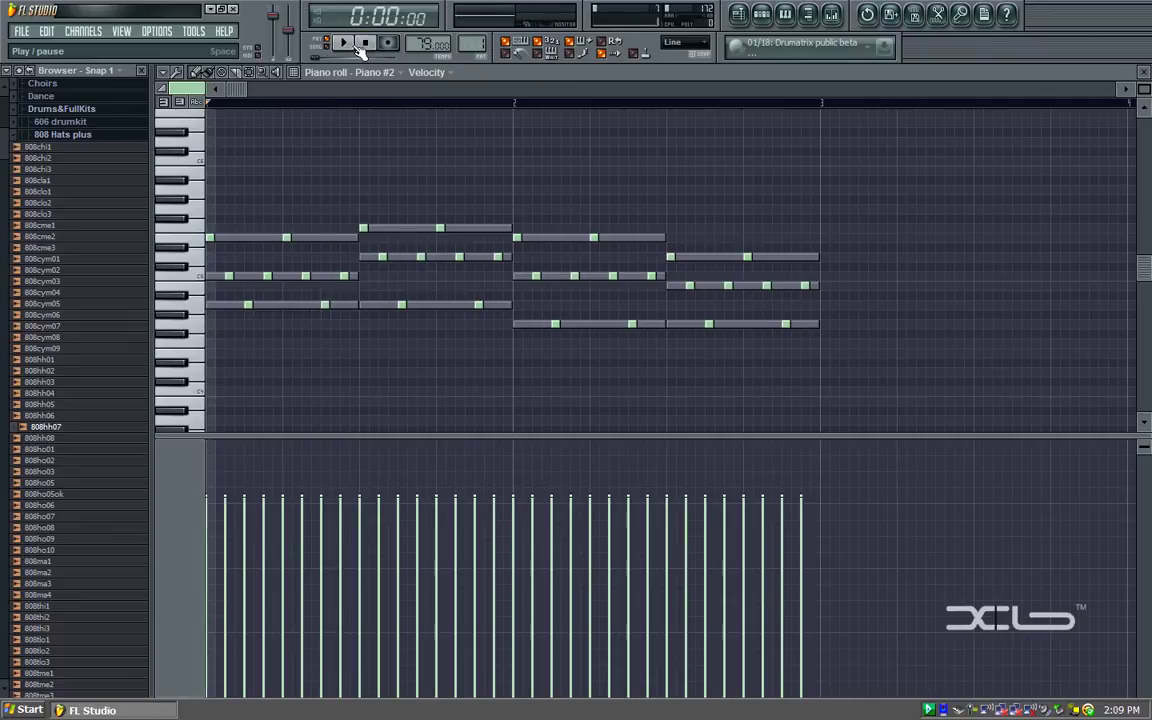
pyautogui.click(346, 45)
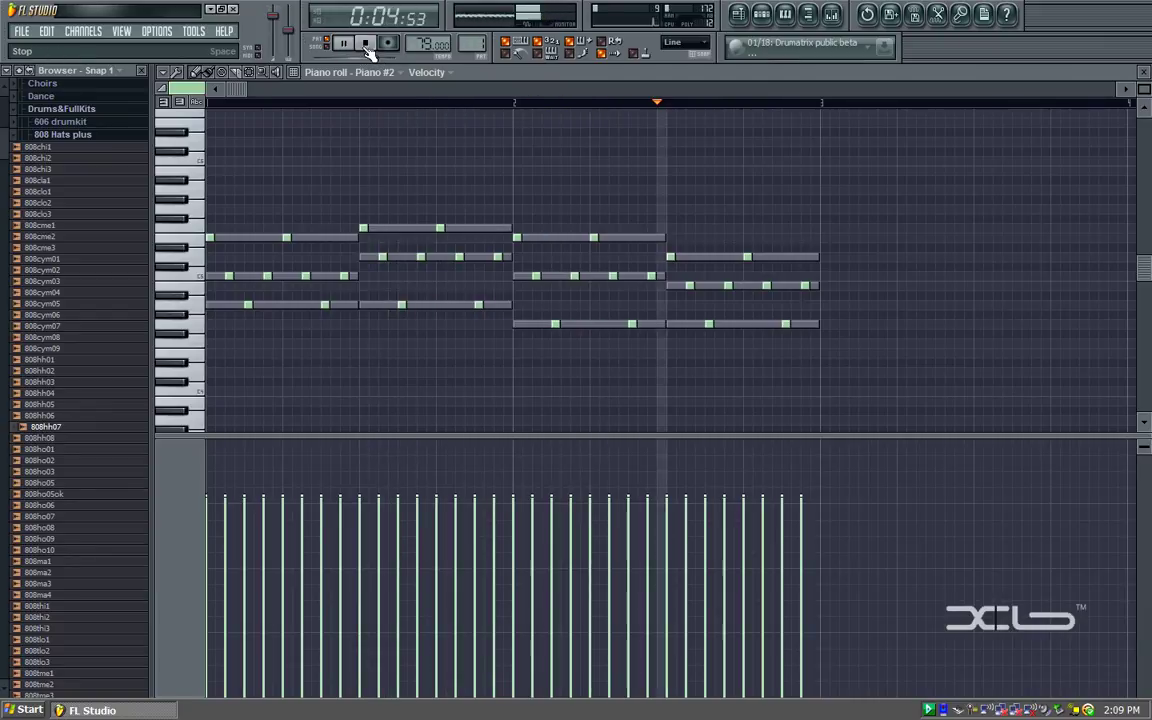
pyautogui.click(368, 45)
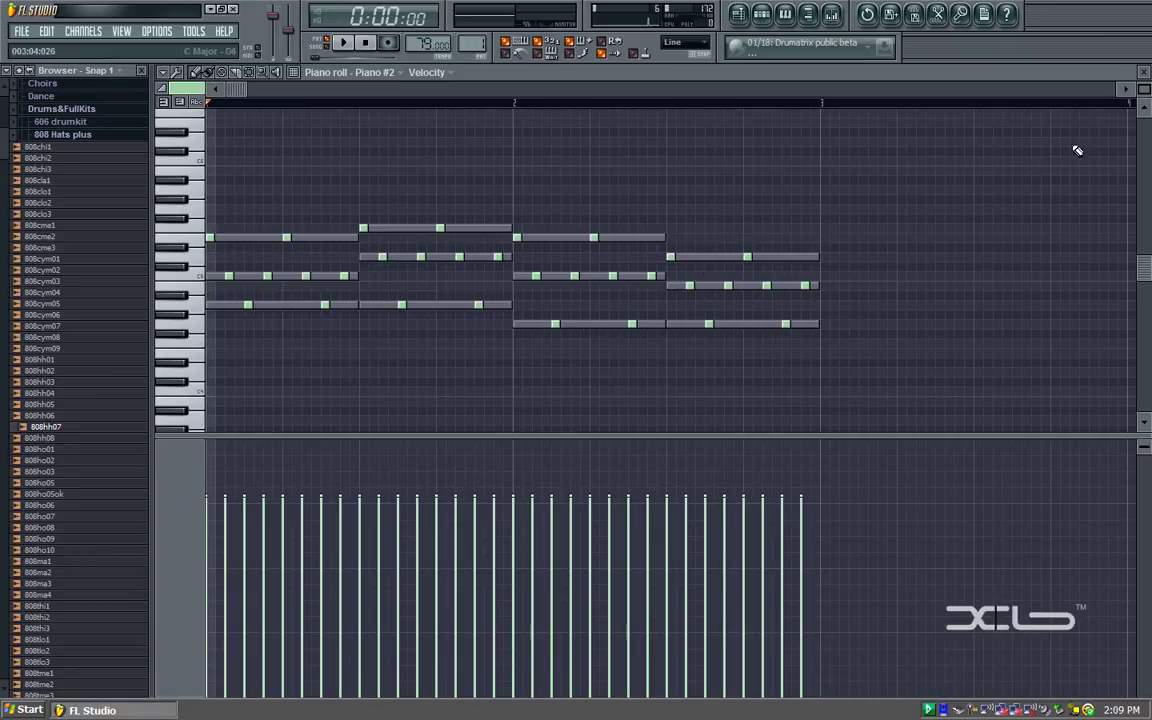
# Step: Reopen Piano #2's piano roll, select all its notes, and switch to the Select tool
pyautogui.click(1143, 72)
pyautogui.click(278, 155)
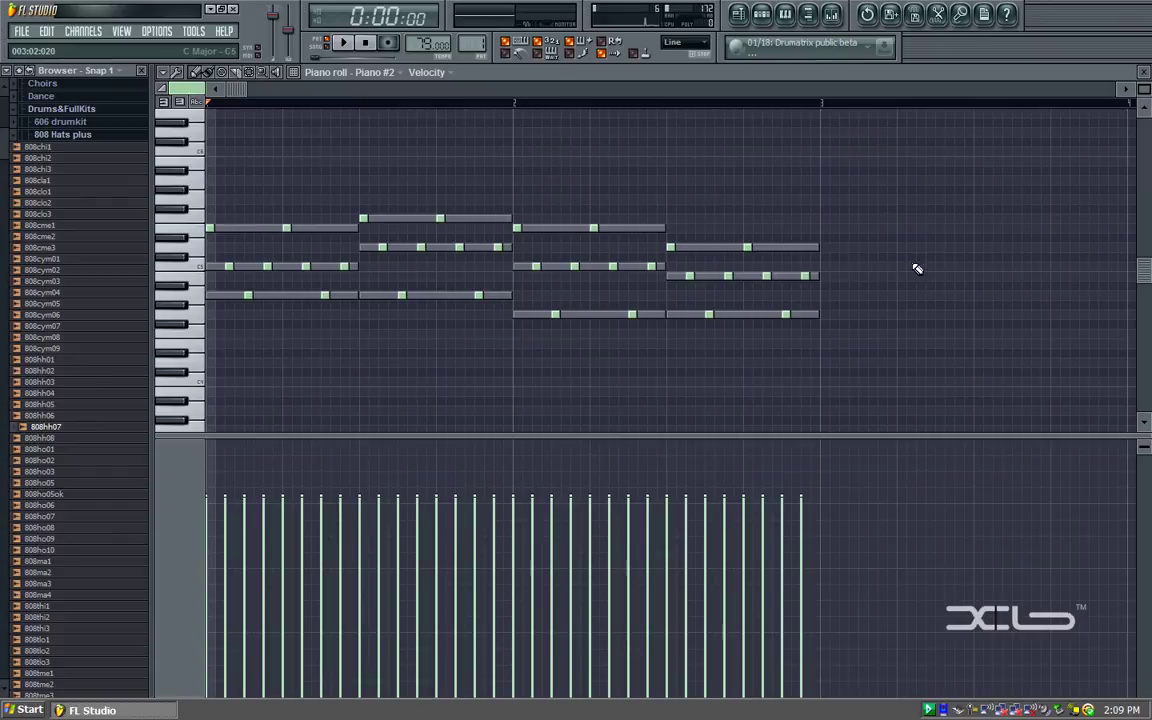
pyautogui.hotkey('ctrl', 'a')
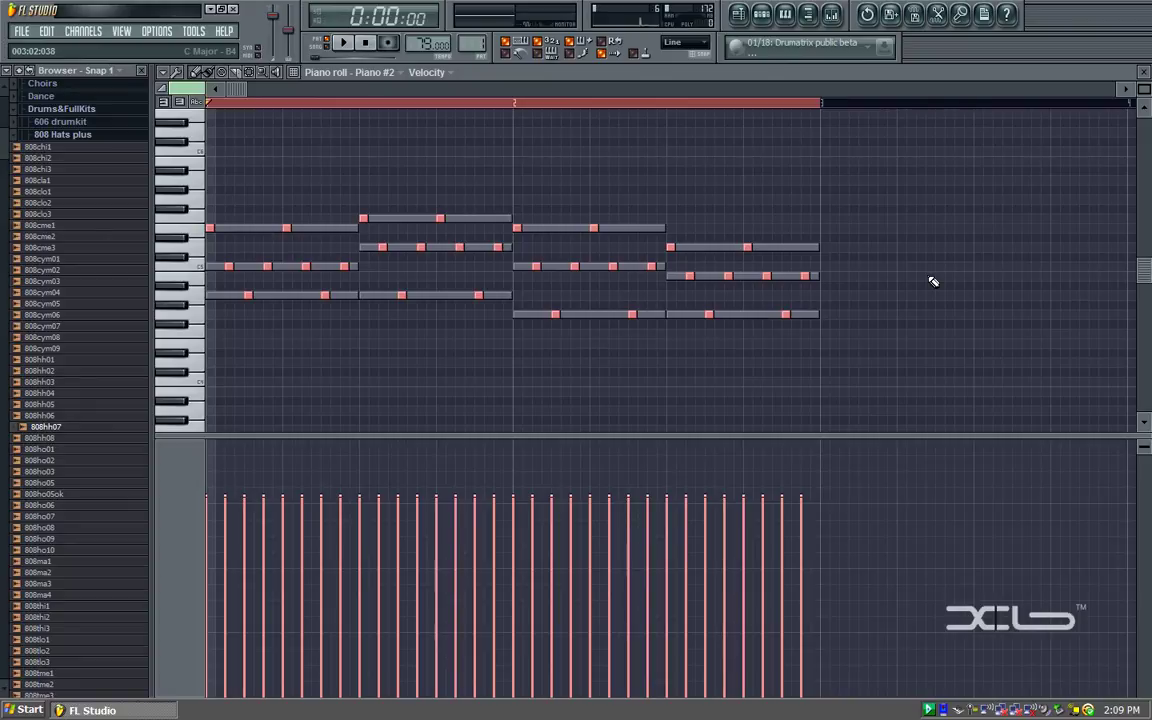
pyautogui.hotkey('ctrl', 'Up')
pyautogui.click(249, 72)
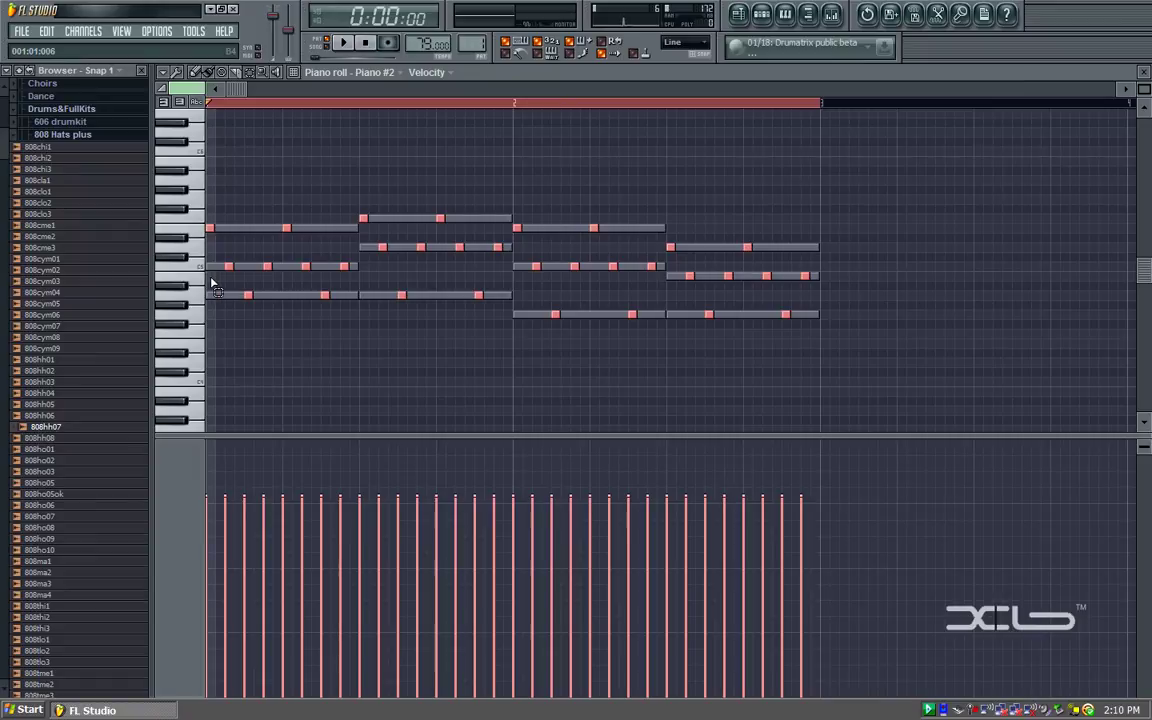
# Step: Toggle the keyboard's note-name view and try marquee selections of the notes, clearing each
pyautogui.click(190, 106)
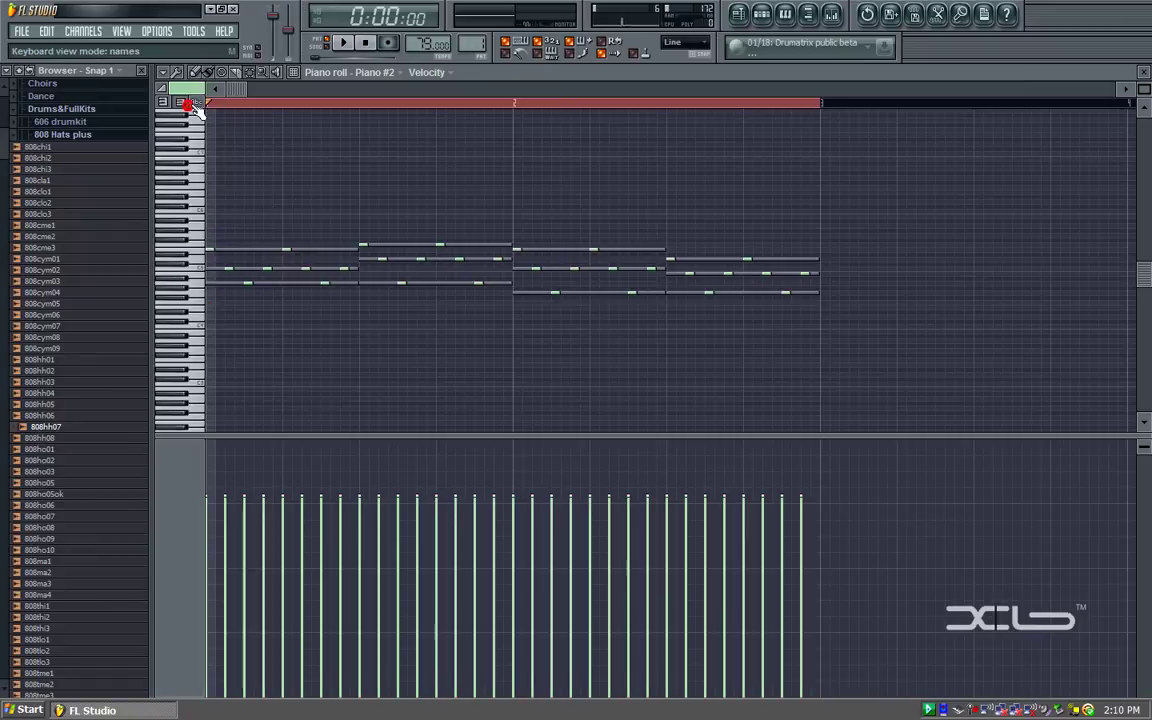
pyautogui.click(178, 102)
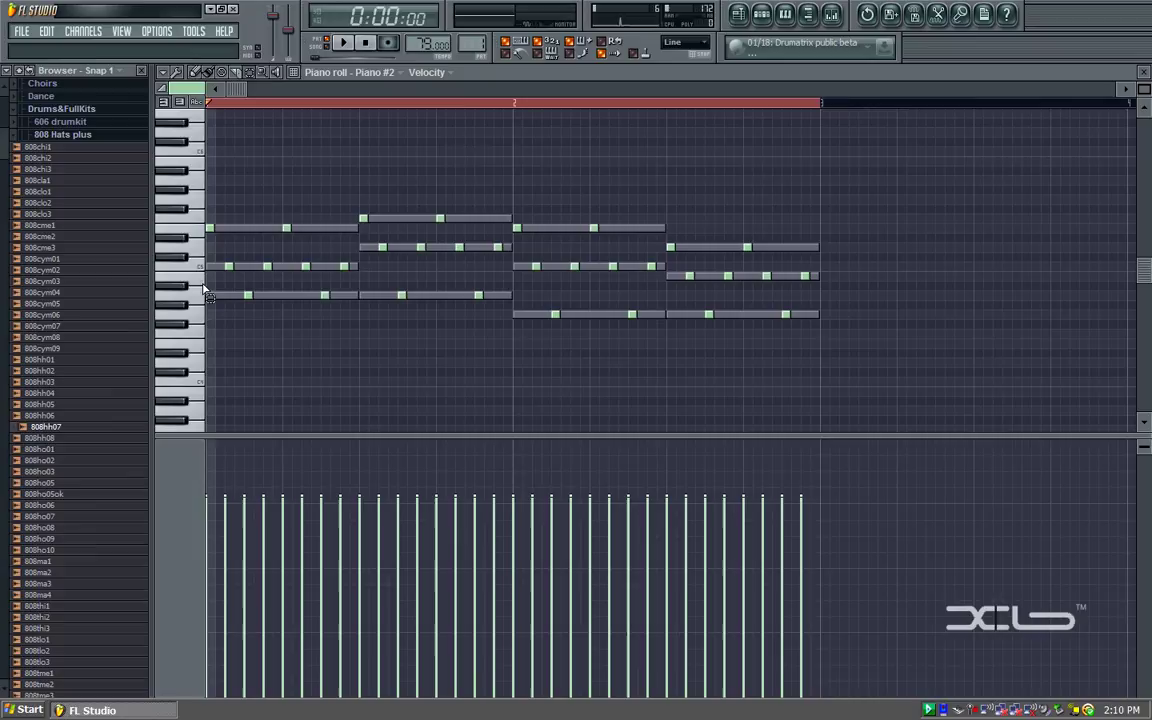
pyautogui.moveTo(209, 272)
pyautogui.mouseDown()
pyautogui.moveTo(808, 425)
pyautogui.moveTo(862, 389)
pyautogui.moveTo(195, 266)
pyautogui.moveTo(190, 282)
pyautogui.mouseUp()
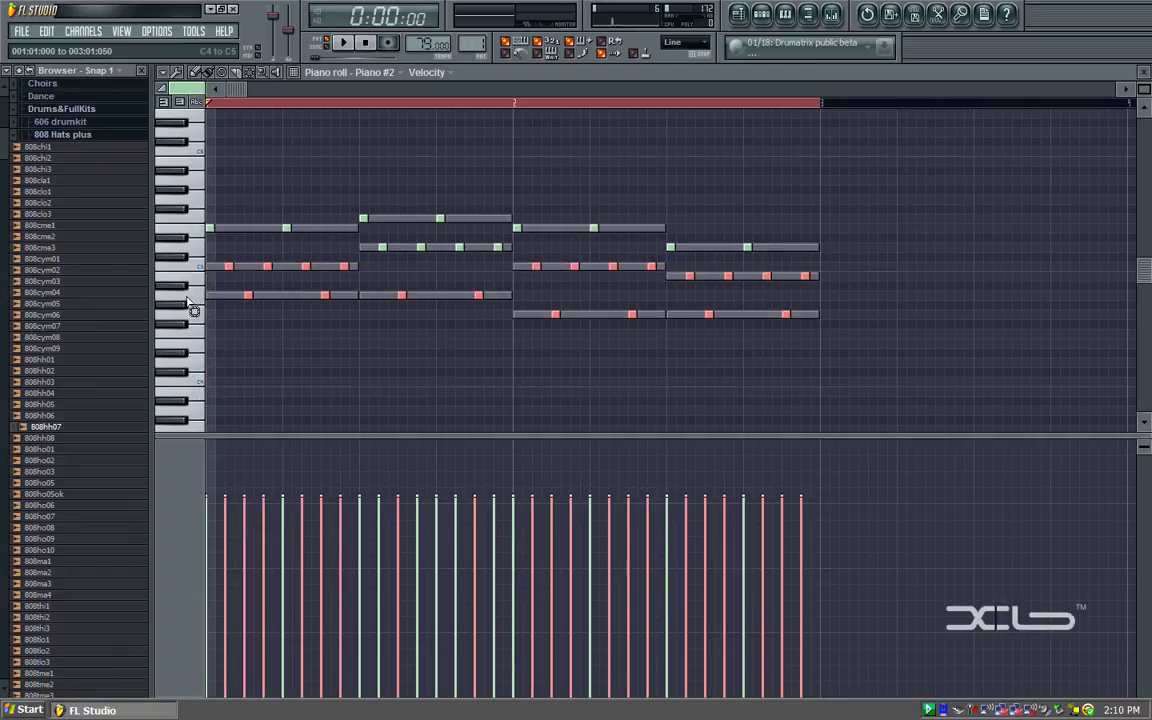
pyautogui.keyDown('ctrl'); pyautogui.click(283, 343); pyautogui.keyUp('ctrl')
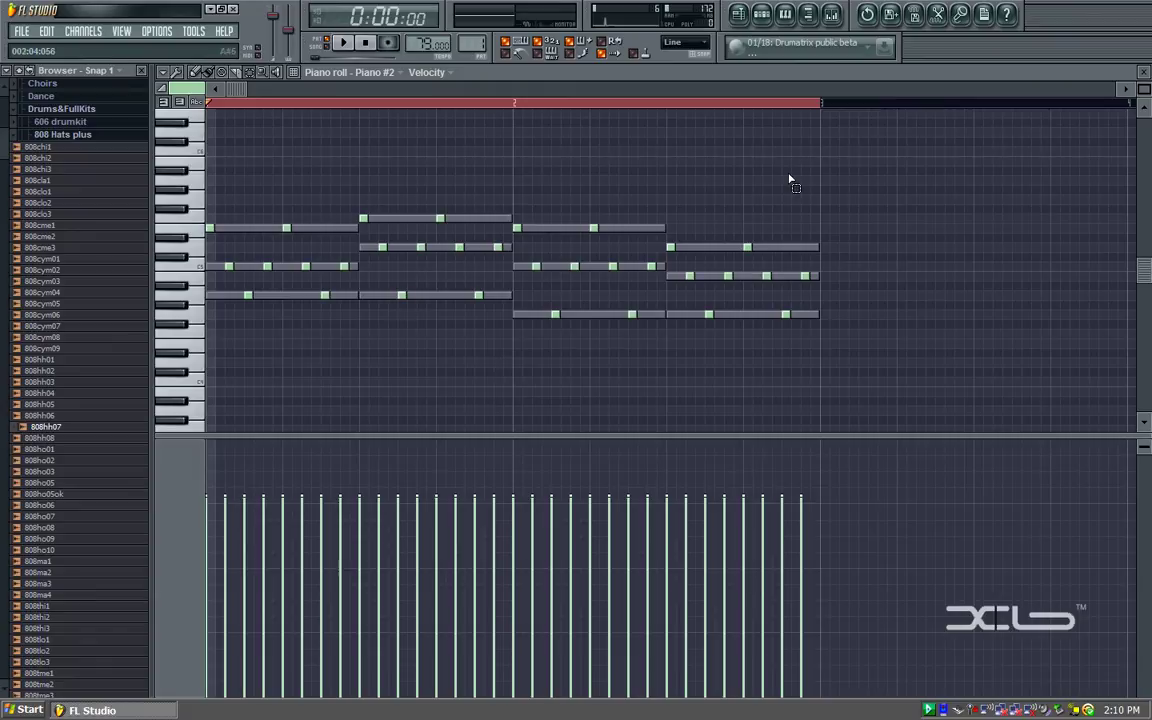
pyautogui.moveTo(845, 179); pyautogui.dragTo(180, 392)
pyautogui.keyDown('ctrl'); pyautogui.click(305, 365); pyautogui.keyUp('ctrl')
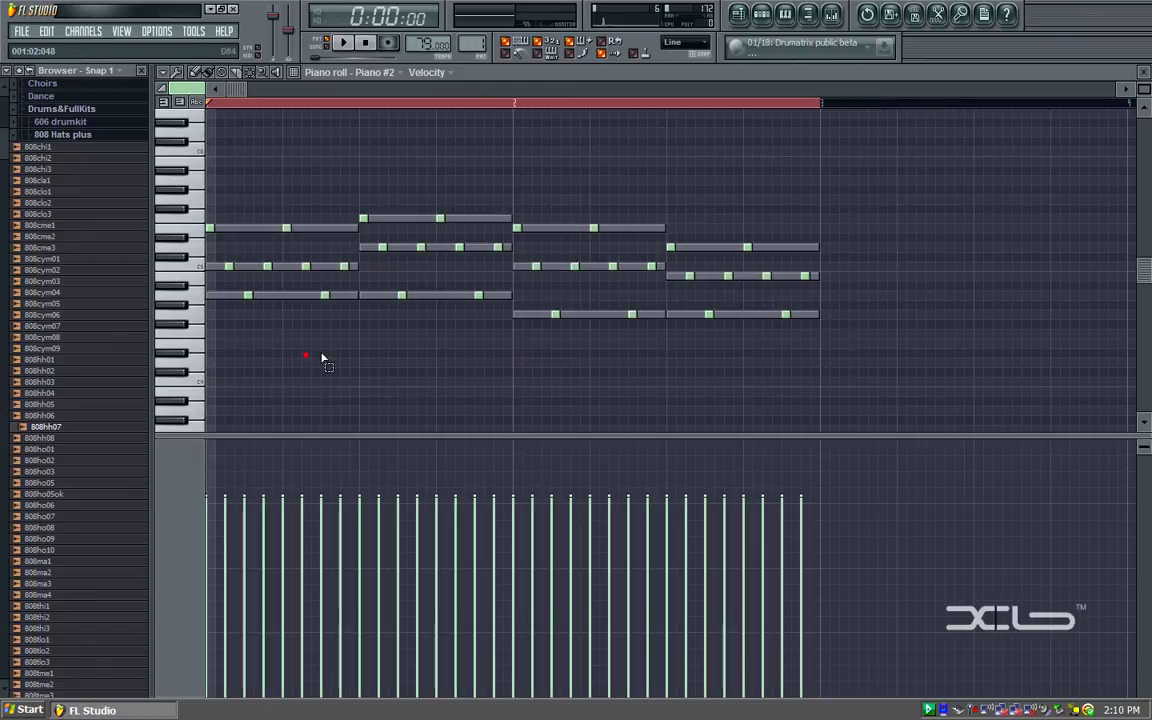
# Step: Marquee-select every arpeggio note in the Piano #2 pattern
pyautogui.scroll(2, 450, 350)
pyautogui.scroll(-1, 505, 378)
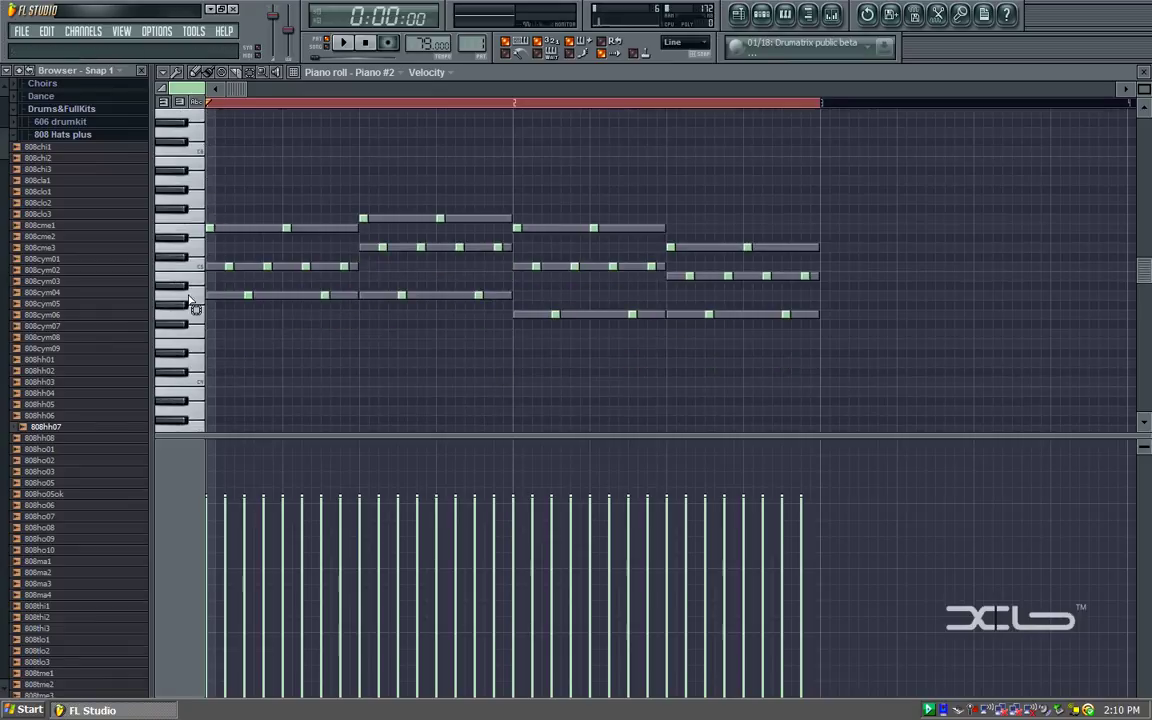
pyautogui.moveTo(209, 280); pyautogui.dragTo(716, 336)
pyautogui.click(411, 187)
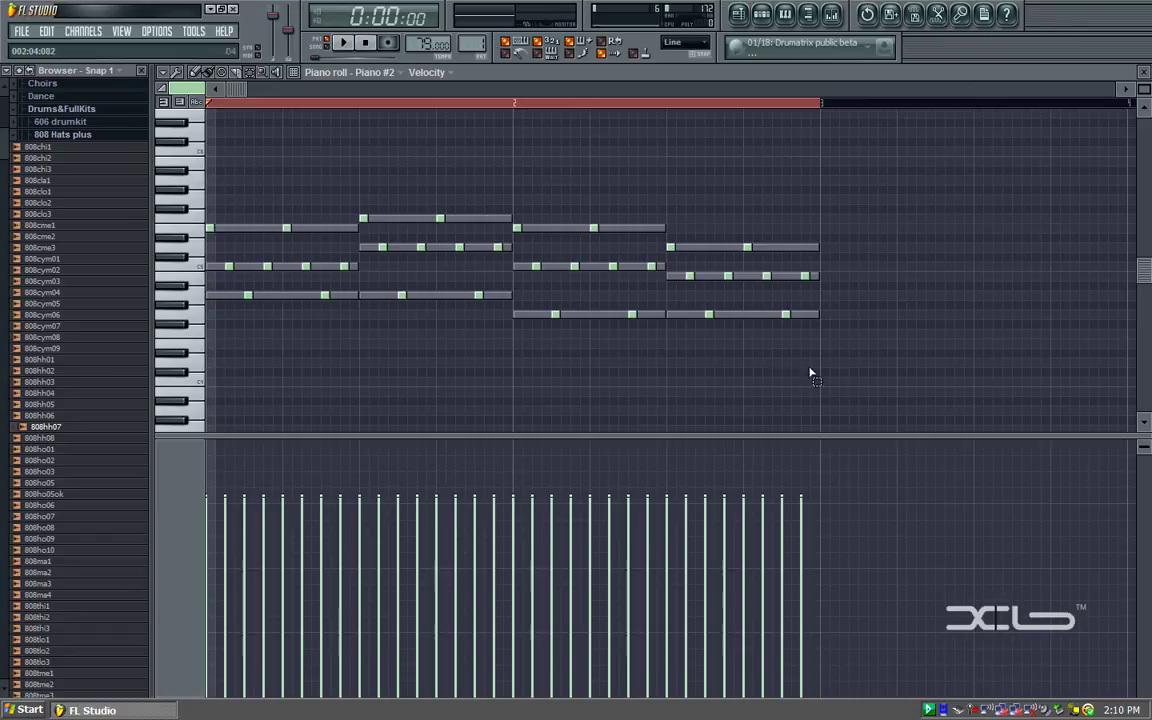
pyautogui.moveTo(820, 365); pyautogui.dragTo(140, 223)
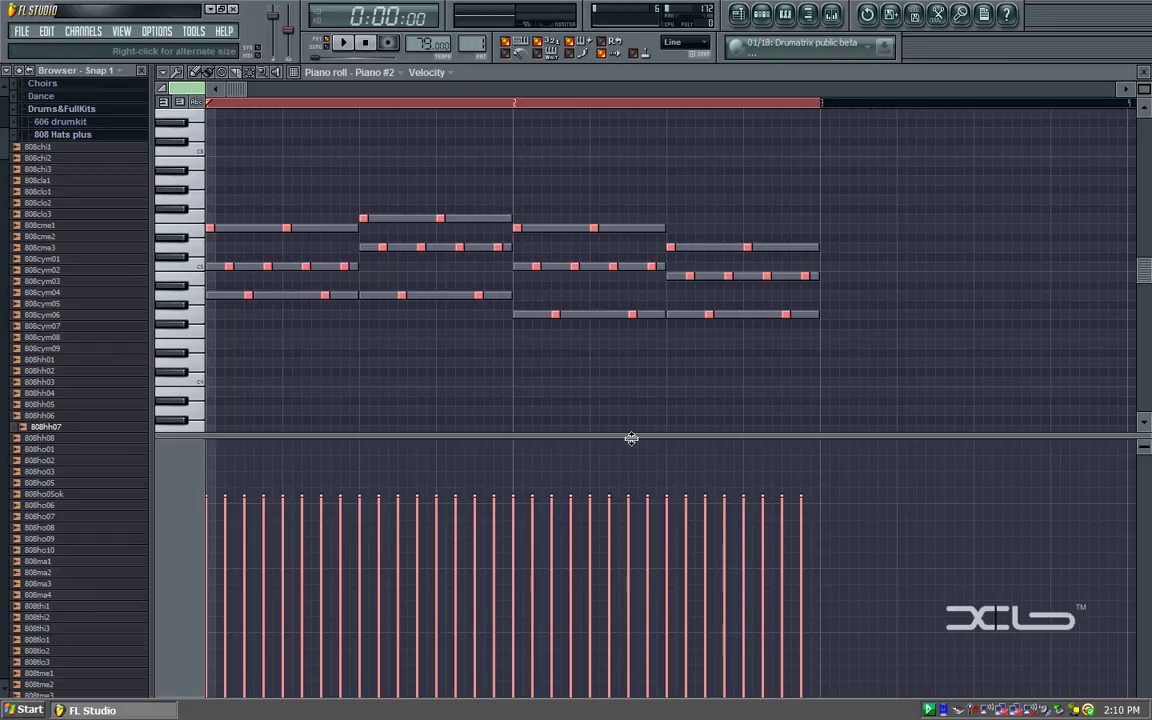
# Step: Transpose the selected notes one octave down, then clear the selection
pyautogui.hotkey('ctrl', 'Down')
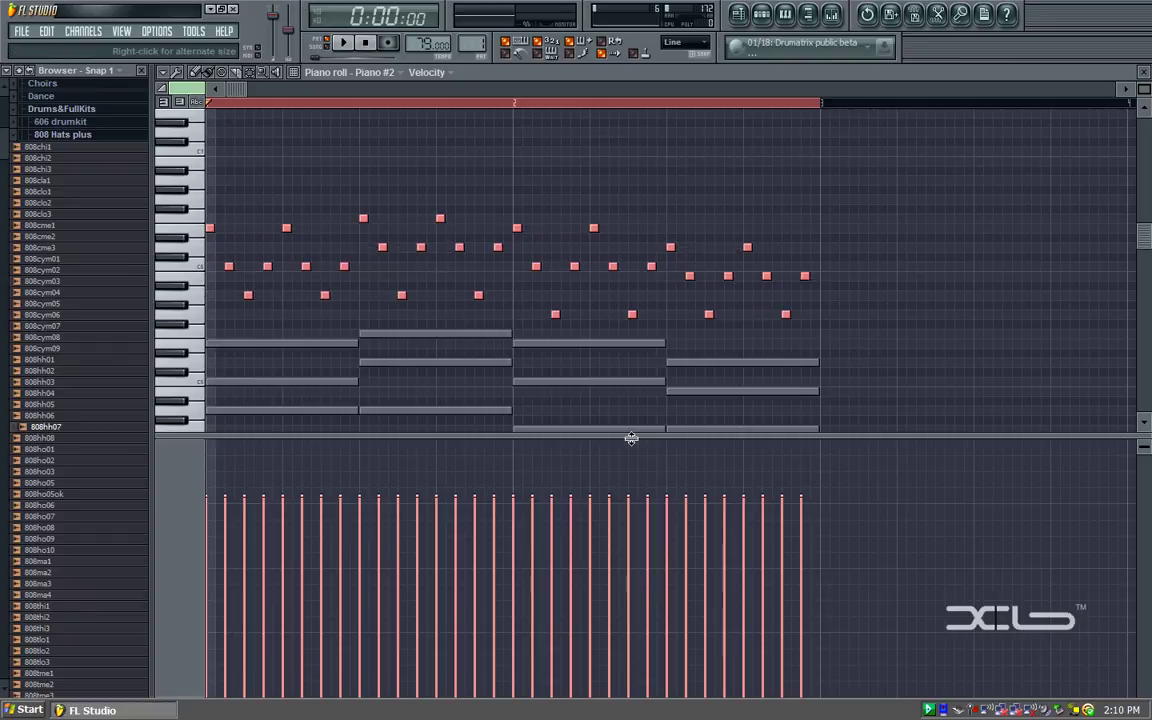
pyautogui.hotkey('ctrl', 'Up')
pyautogui.hotkey('ctrl', 'Up')
pyautogui.hotkey('ctrl', 'Down')
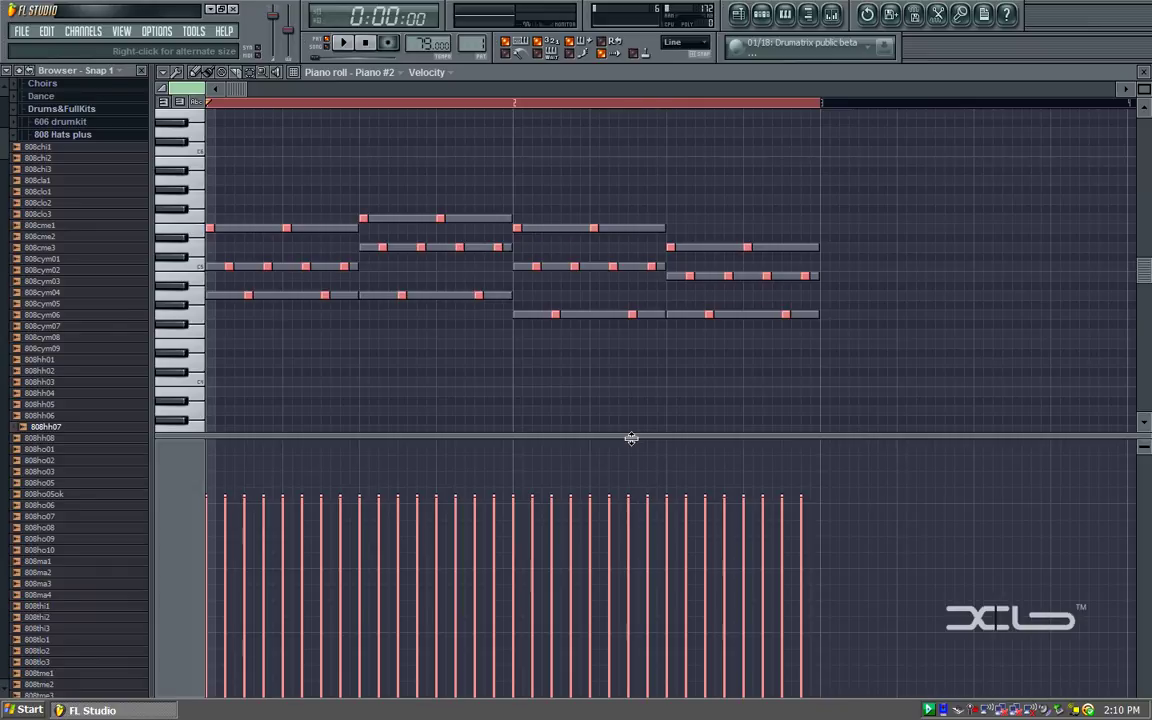
pyautogui.click(393, 378)
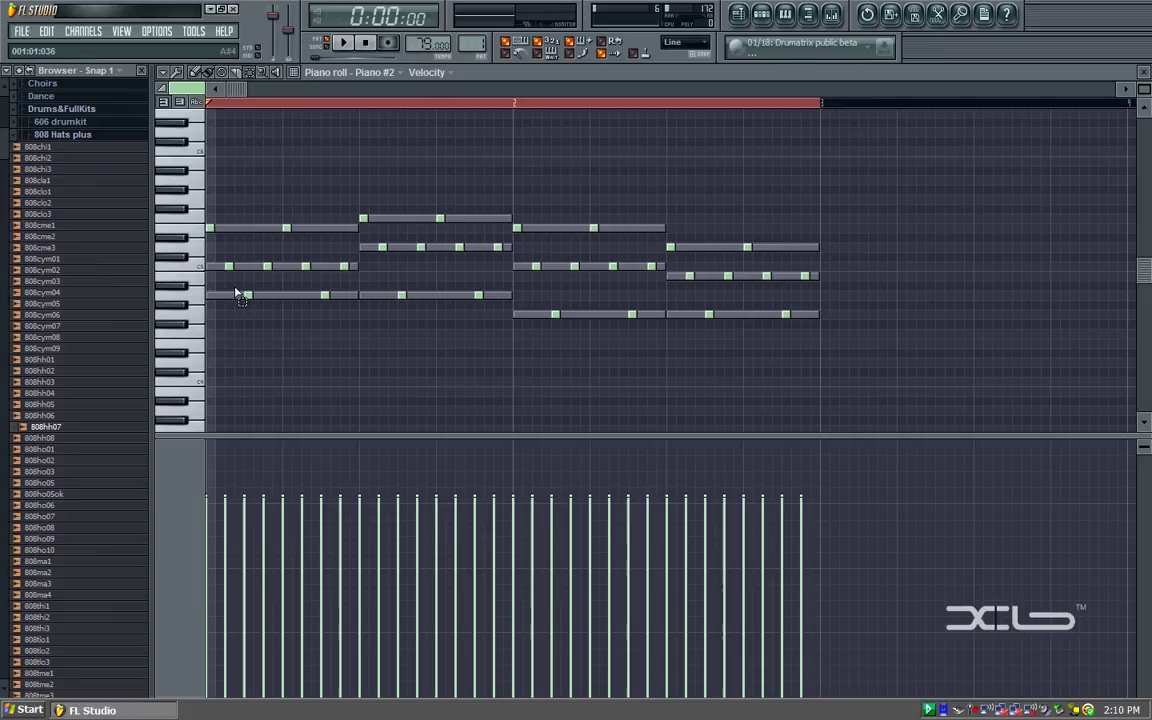
# Step: Select the lower arpeggio notes and shift them an octave down and back up
pyautogui.moveTo(234, 285); pyautogui.dragTo(927, 403)
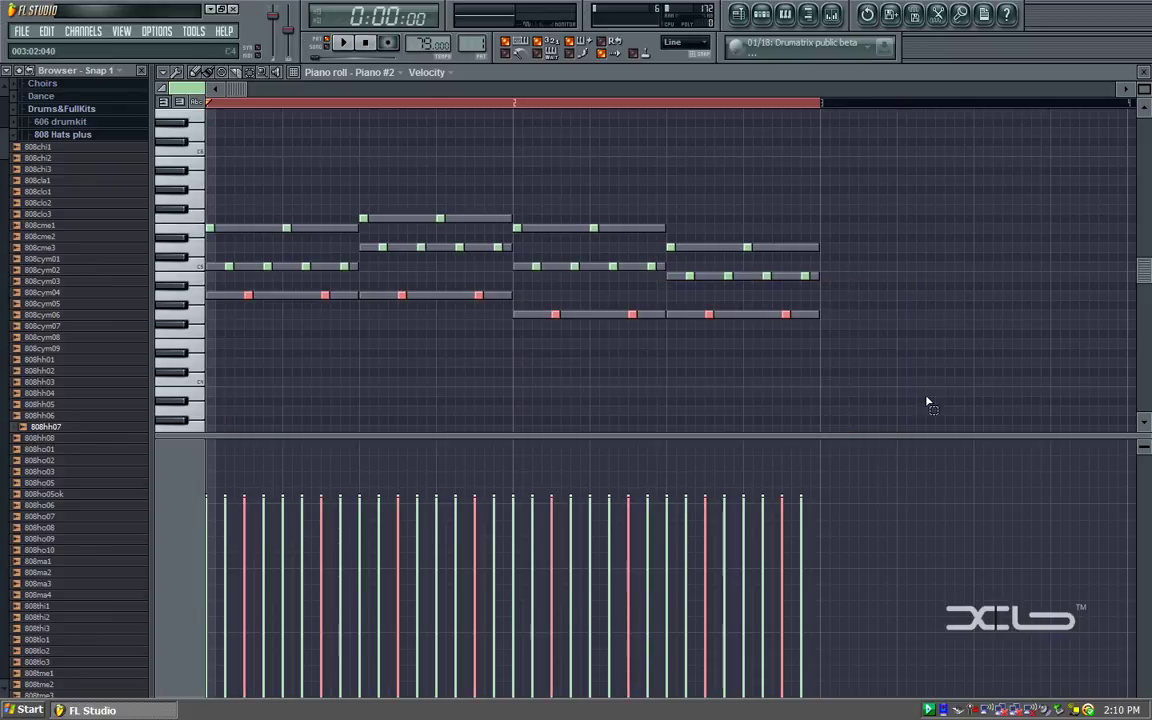
pyautogui.hotkey('ctrl', 'Down')
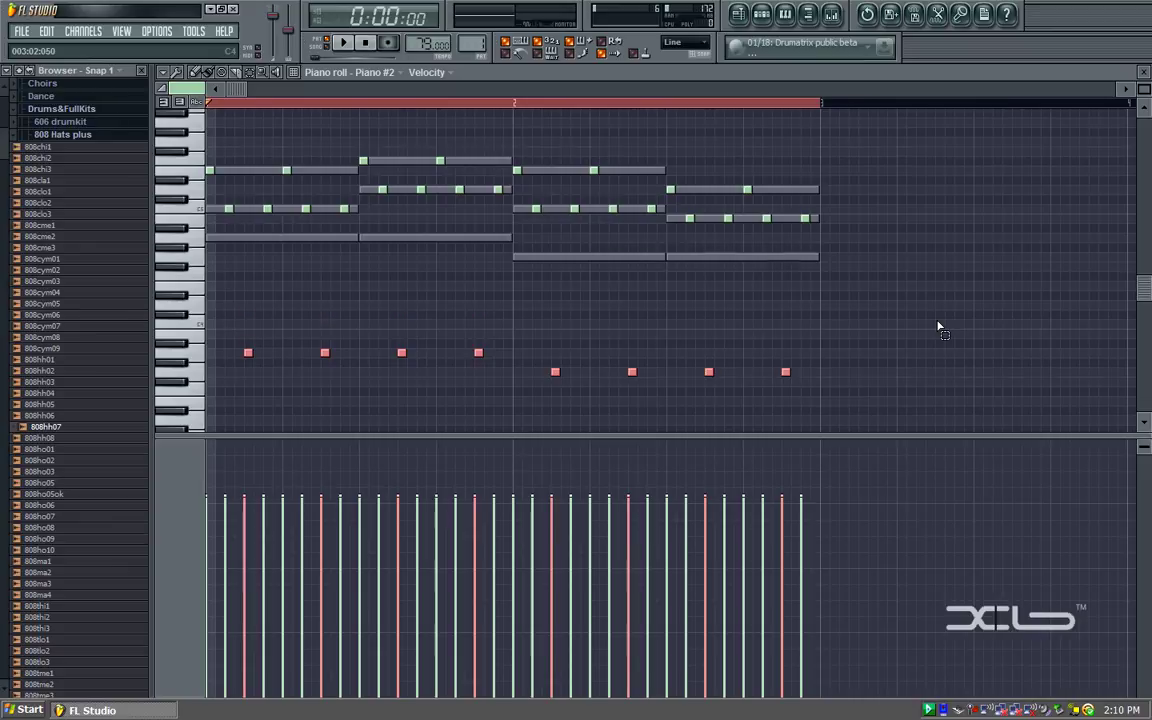
pyautogui.hotkey('ctrl', 'Up')
pyautogui.hotkey('ctrl', 'Up')
pyautogui.hotkey('ctrl', 'Up')
pyautogui.hotkey('ctrl', 'Down')
pyautogui.hotkey('ctrl', 'Down')
pyautogui.hotkey('ctrl', 'Down')
pyautogui.hotkey('ctrl', 'Up')
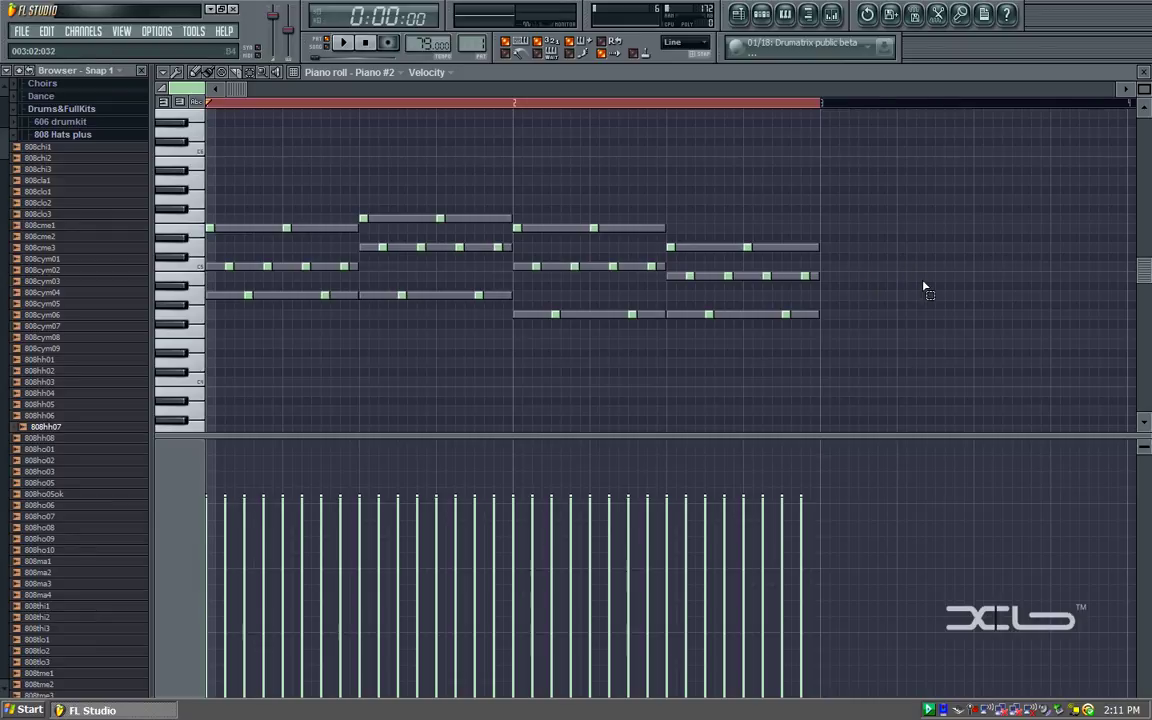
# Step: Select every note in the Piano #2 pattern, raise it one octave, and deselect
pyautogui.moveTo(867, 345); pyautogui.dragTo(30, 63)
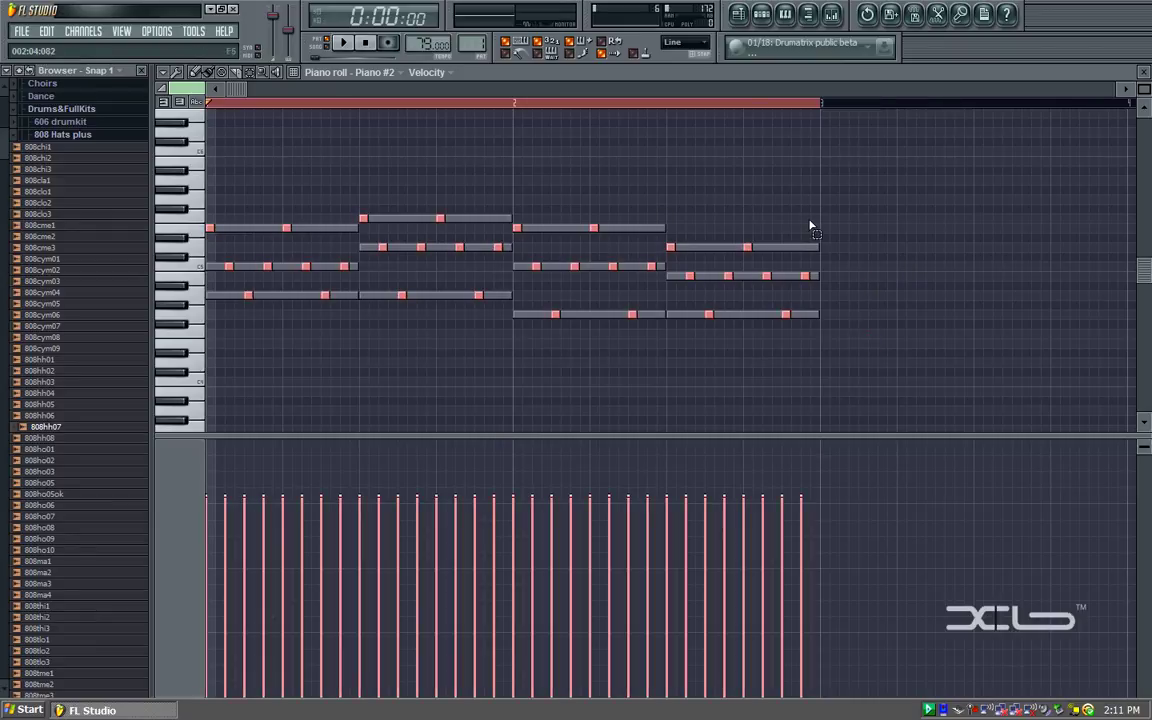
pyautogui.hotkey('ctrl', 'Up')
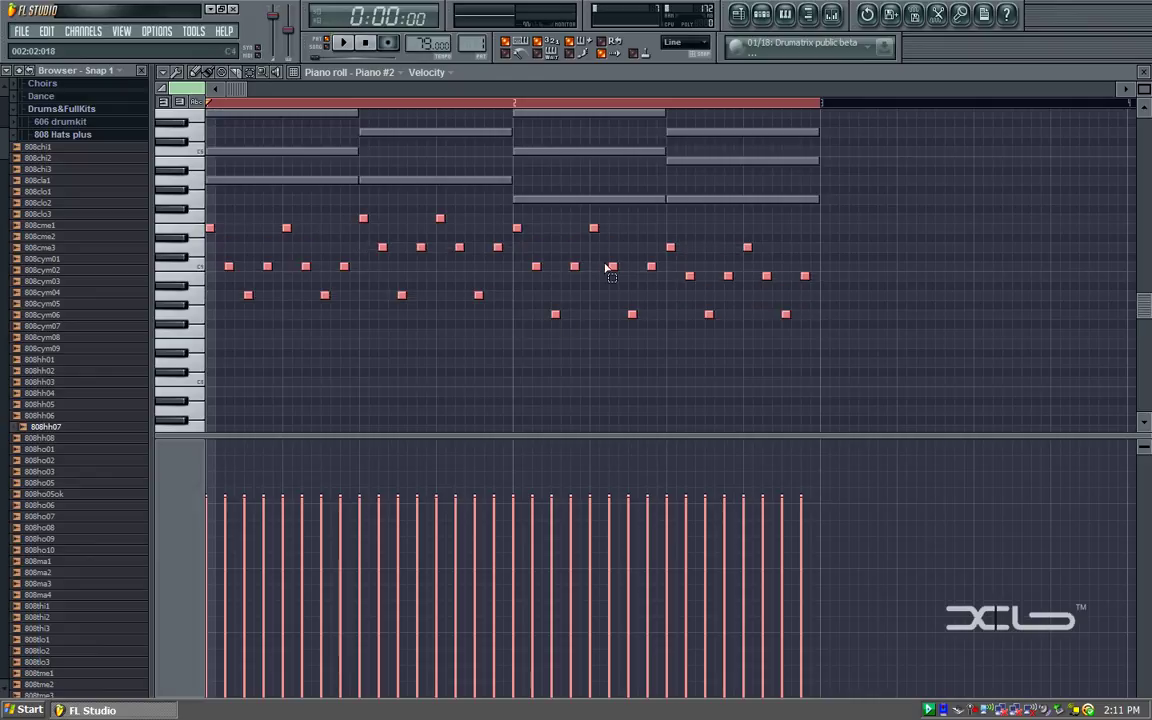
pyautogui.click(599, 136)
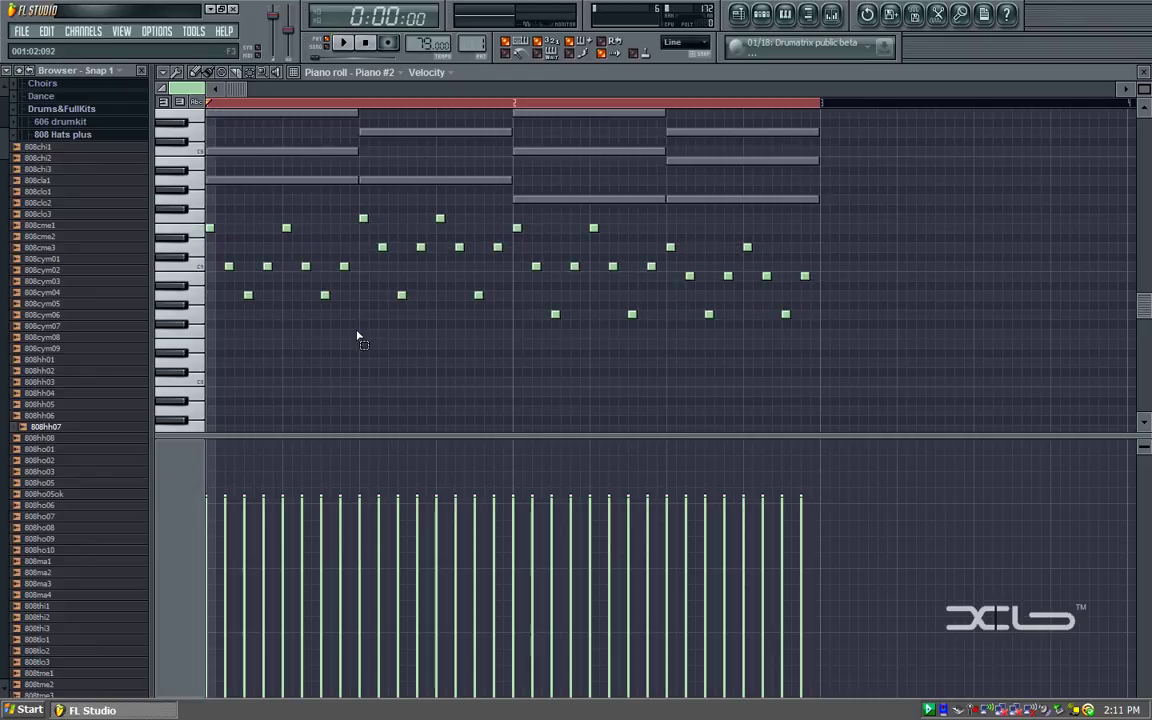
pyautogui.click(1144, 72)
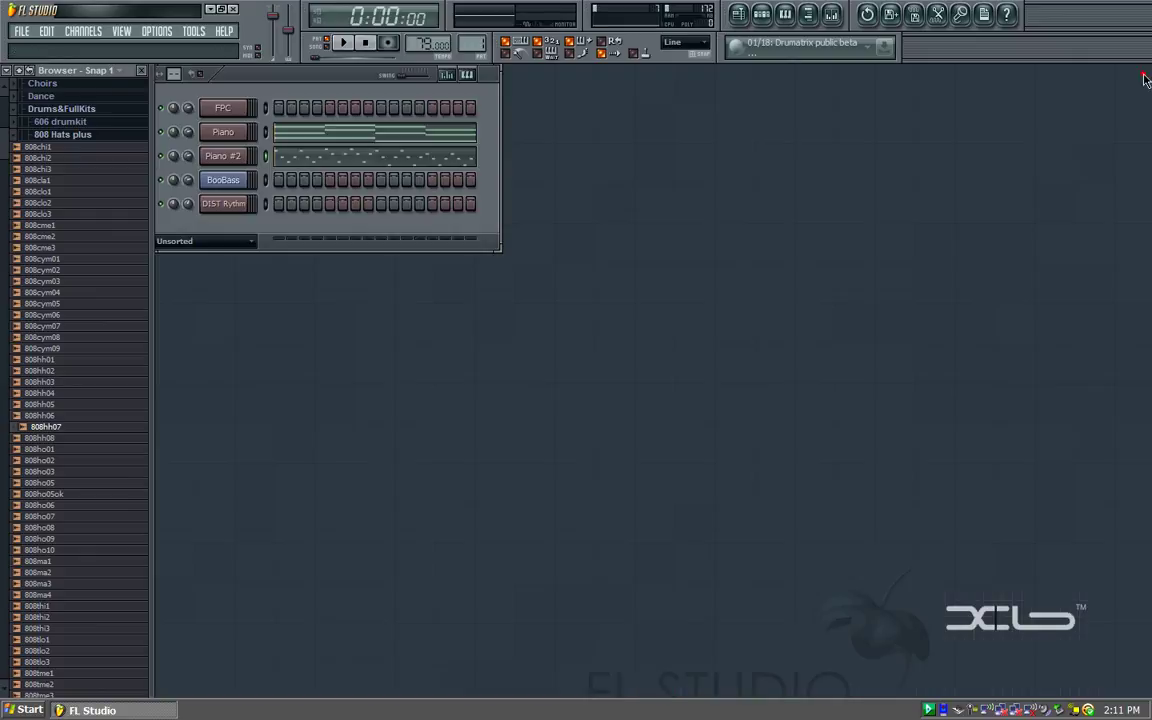
pyautogui.rightClick(230, 178)
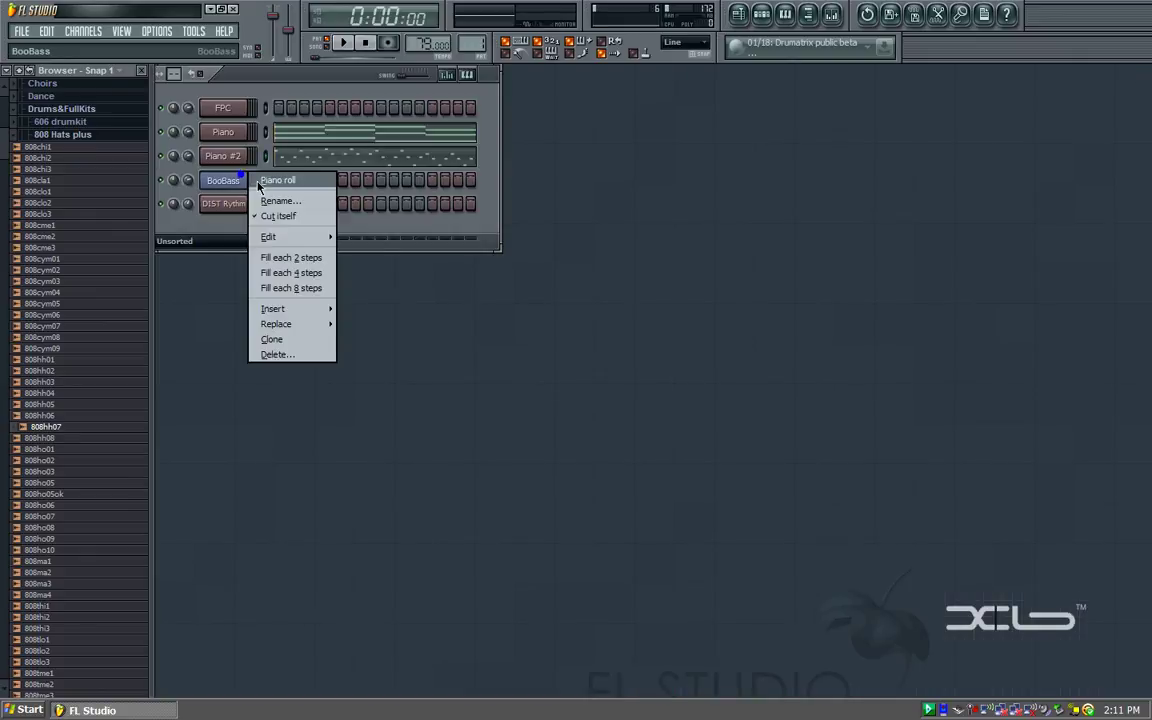
pyautogui.click(278, 181)
pyautogui.scroll(1, 391, 206)
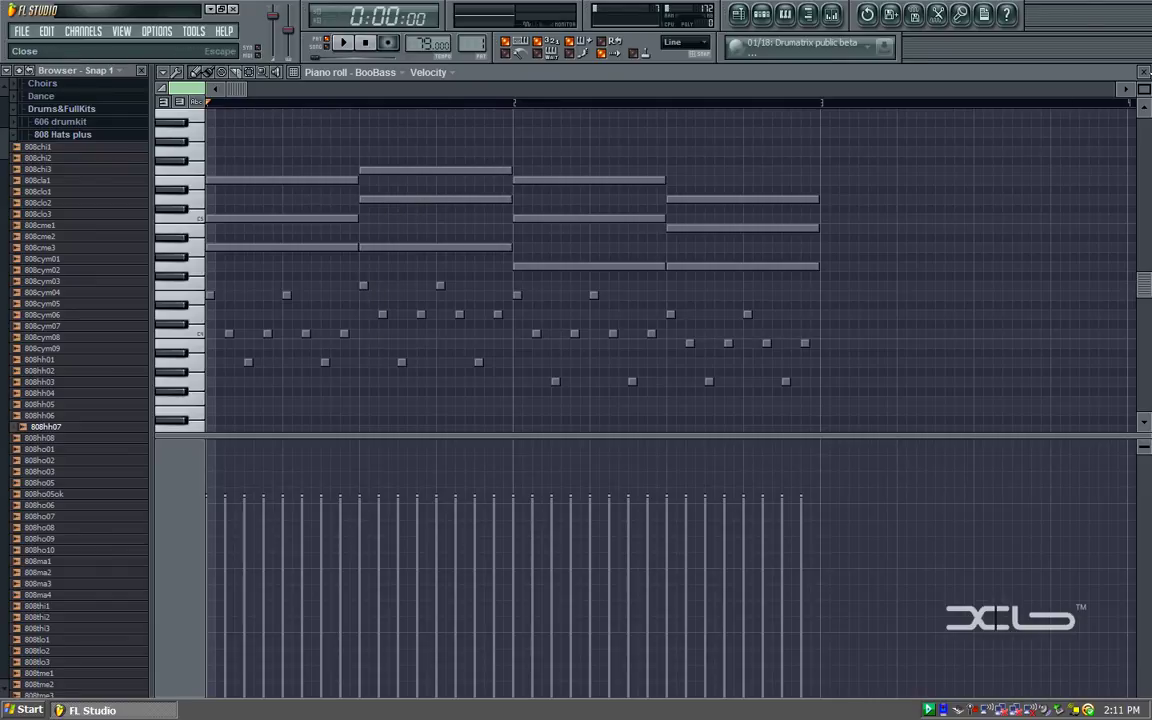
pyautogui.scroll(-2, 690, 140)
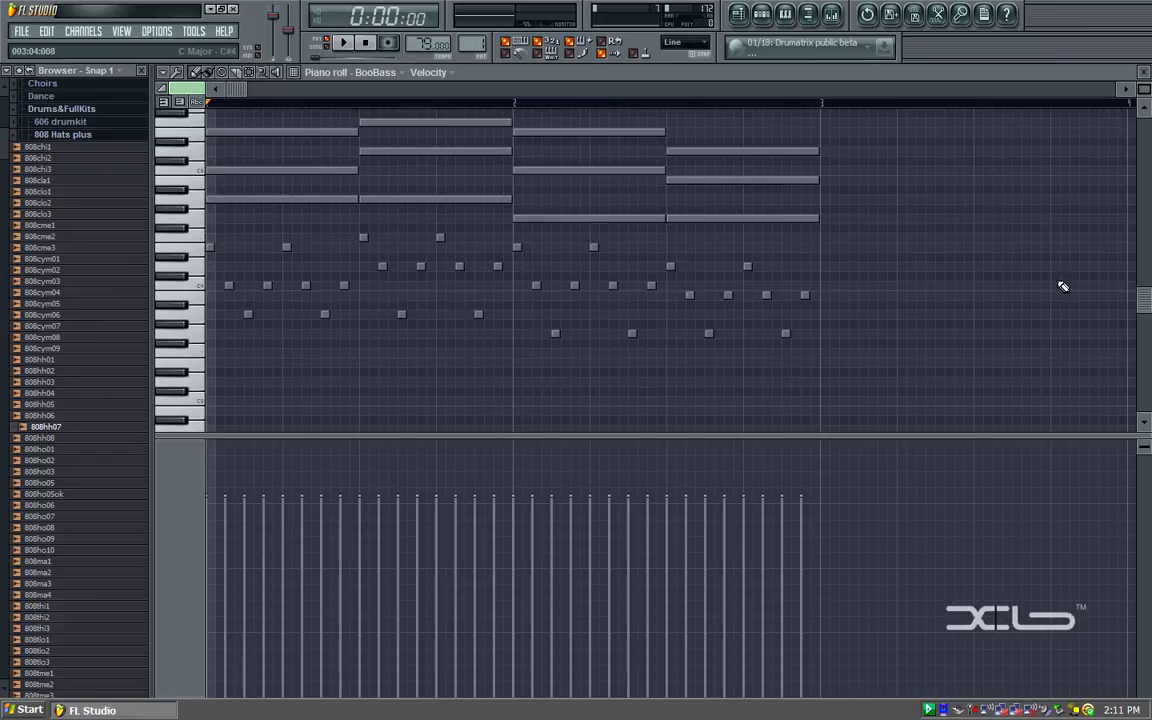
pyautogui.scroll(-1, 1055, 320)
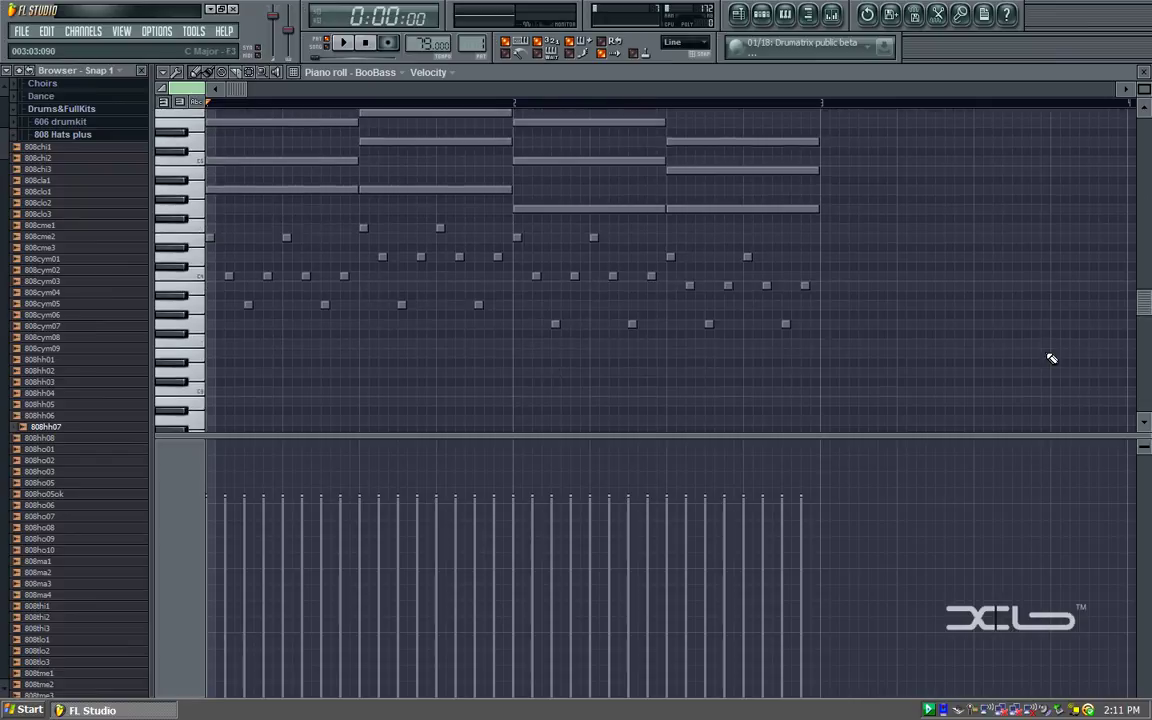
pyautogui.click(1144, 72)
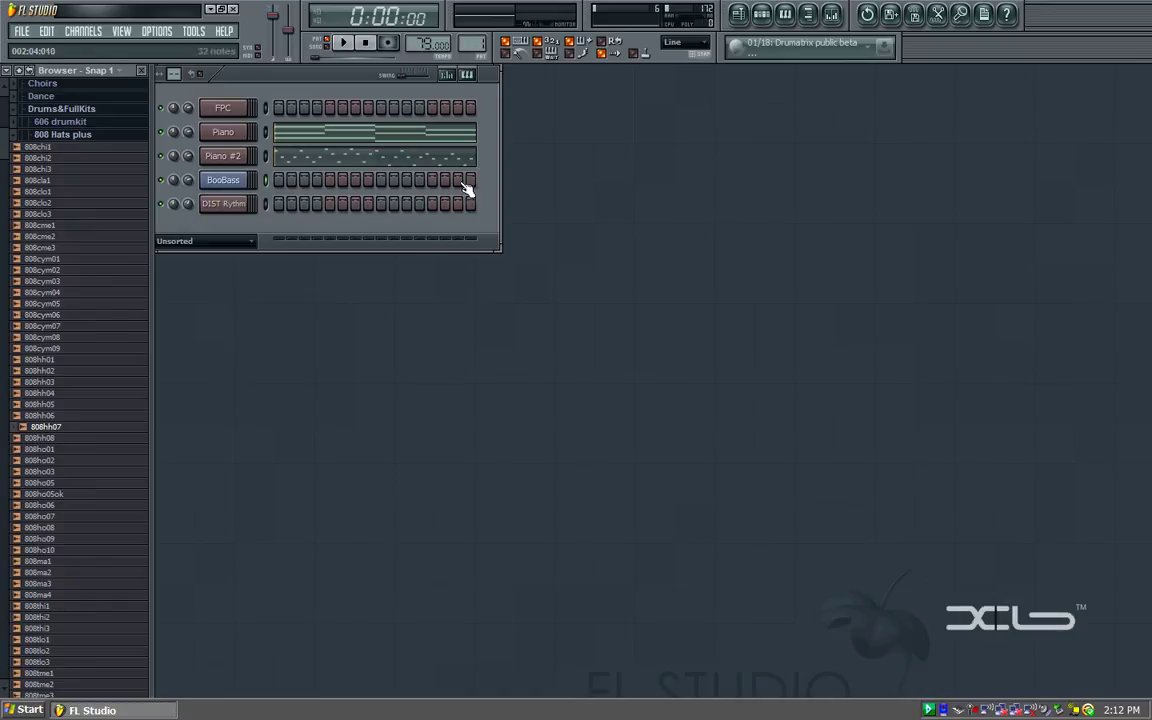
pyautogui.click(344, 44)
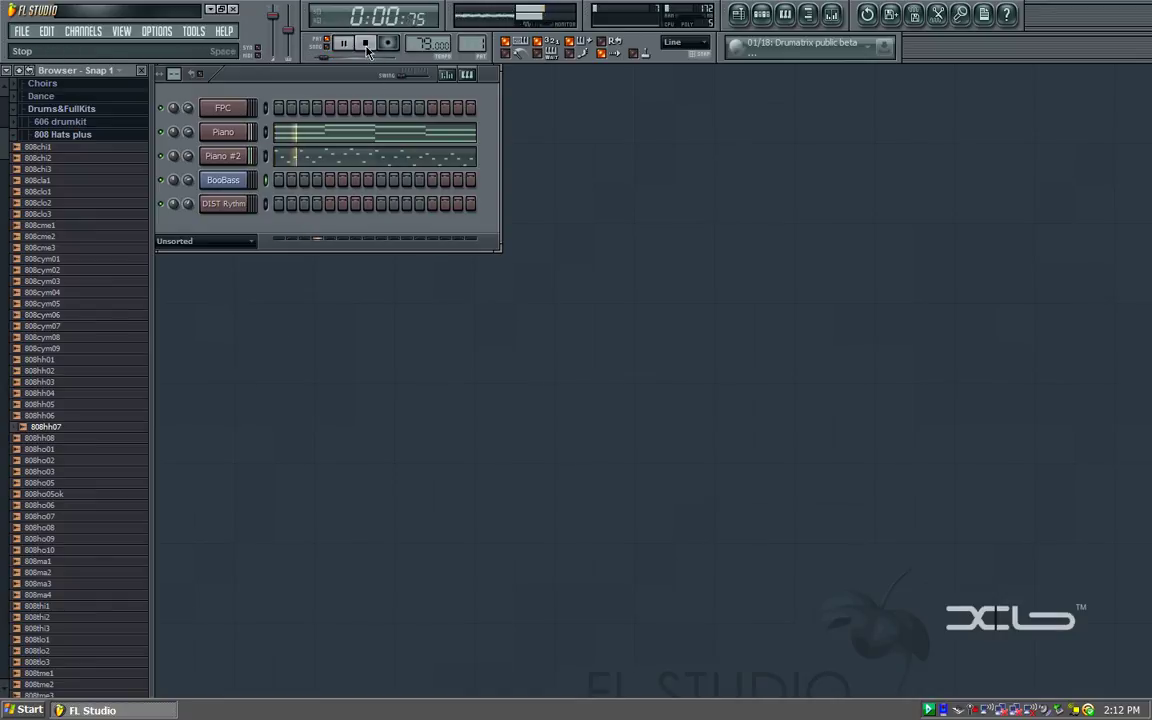
pyautogui.click(360, 157)
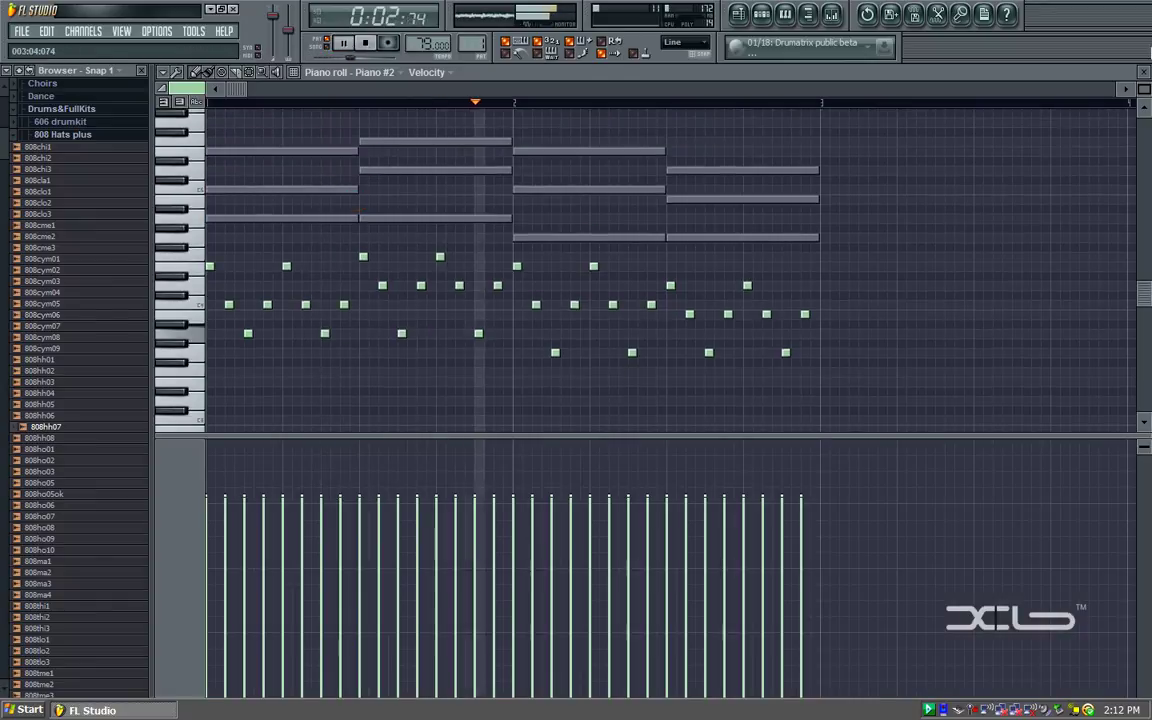
pyautogui.click(1144, 72)
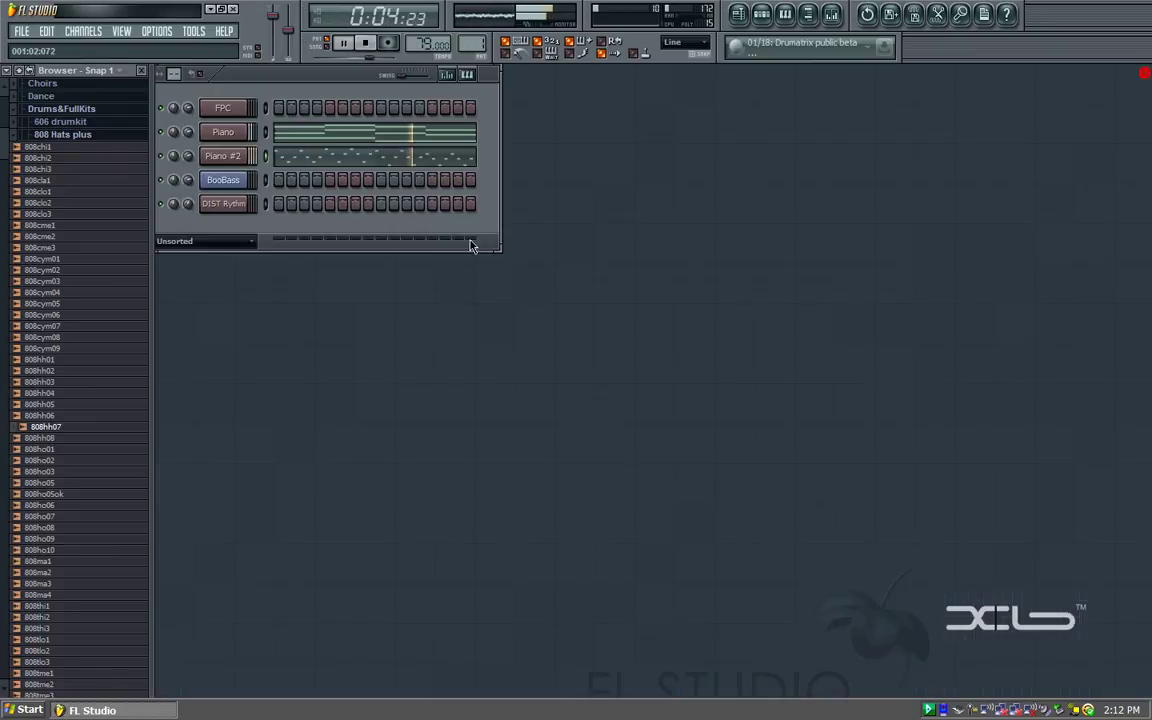
pyautogui.rightClick(230, 131)
pyautogui.click(262, 133)
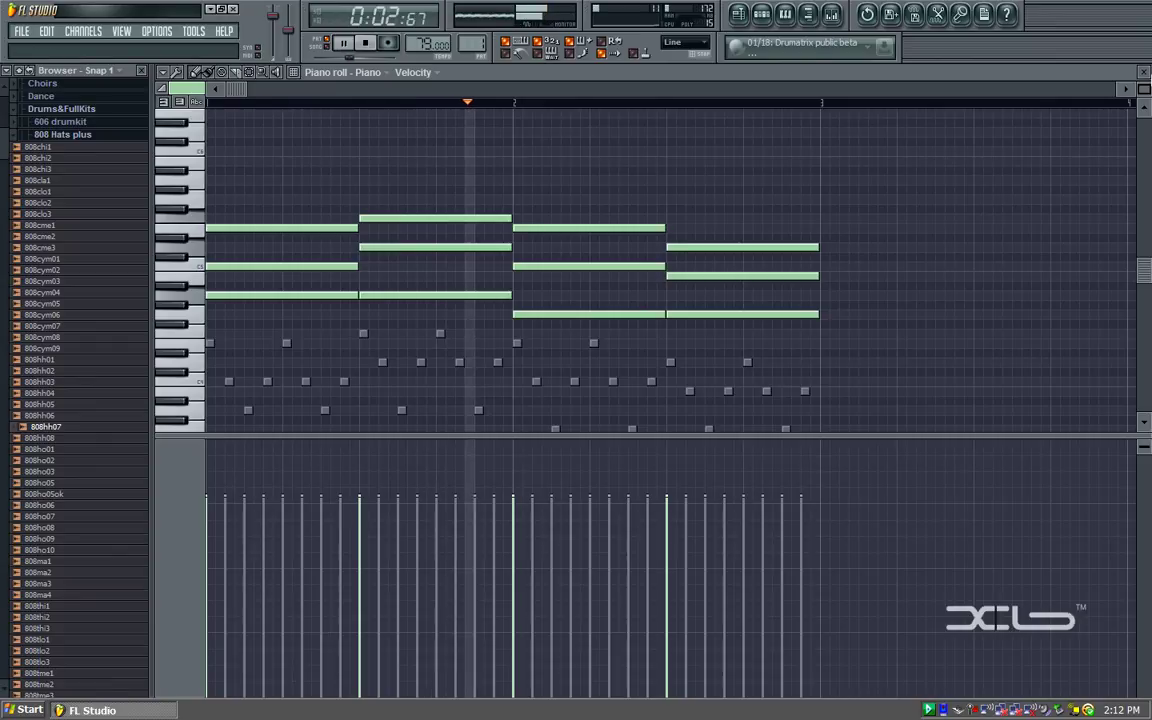
pyautogui.click(1144, 72)
pyautogui.press('space')
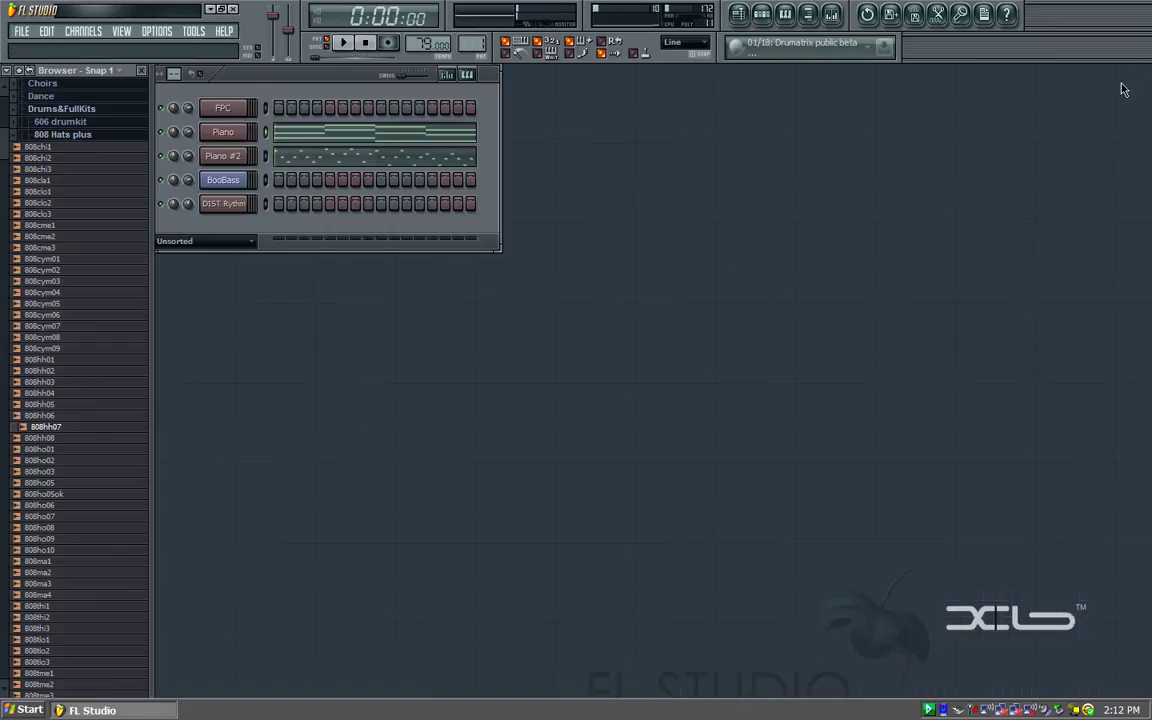